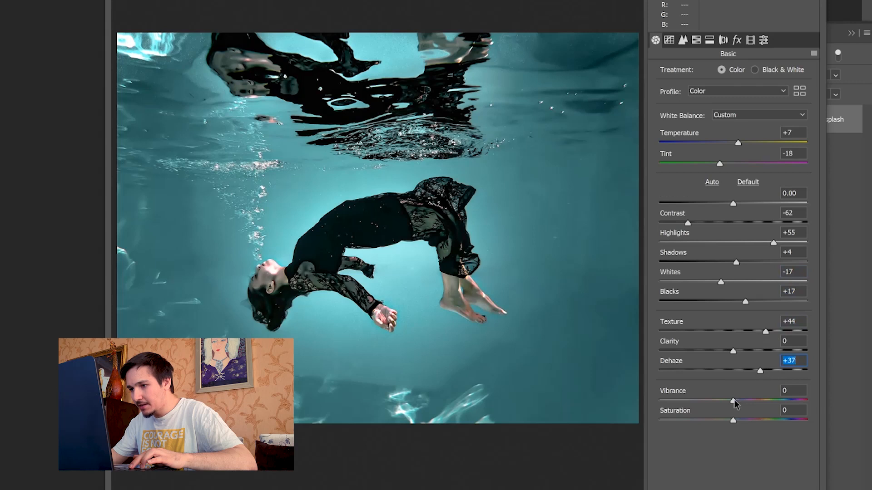
Set the red, orange, yellow, aqua and blue hues to -100, apply the Camera Raw filter and convert the layer to a smart object
left_click(696, 39)
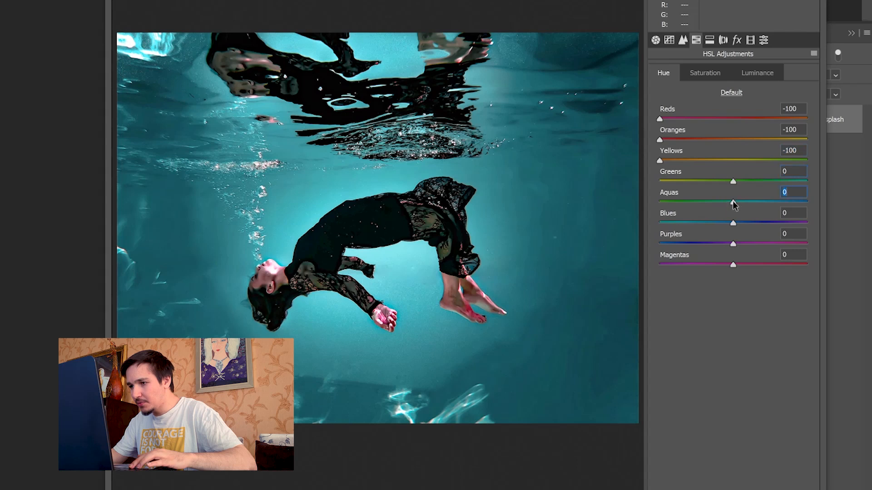
key("Tab")
key("Tab")
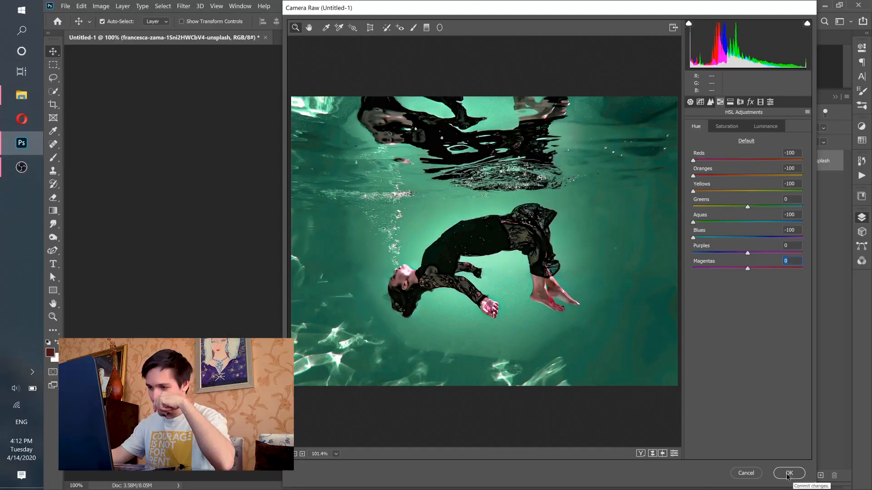
left_click(788, 474)
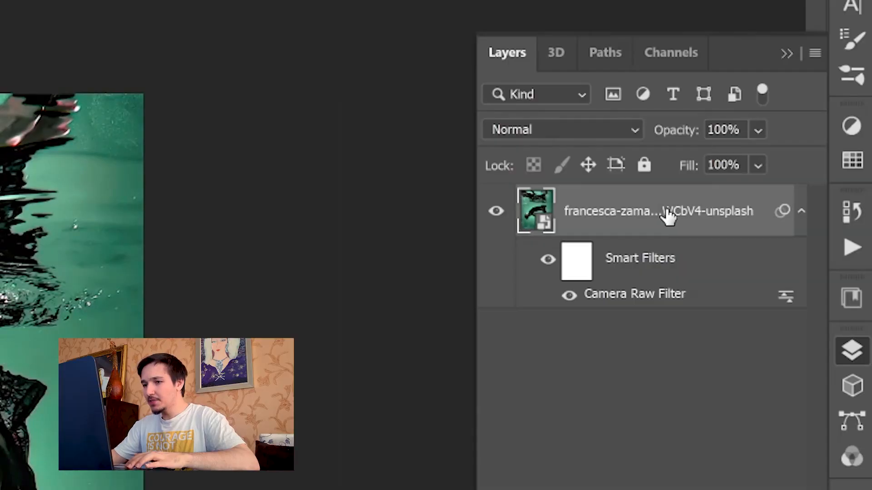
right_click(668, 217)
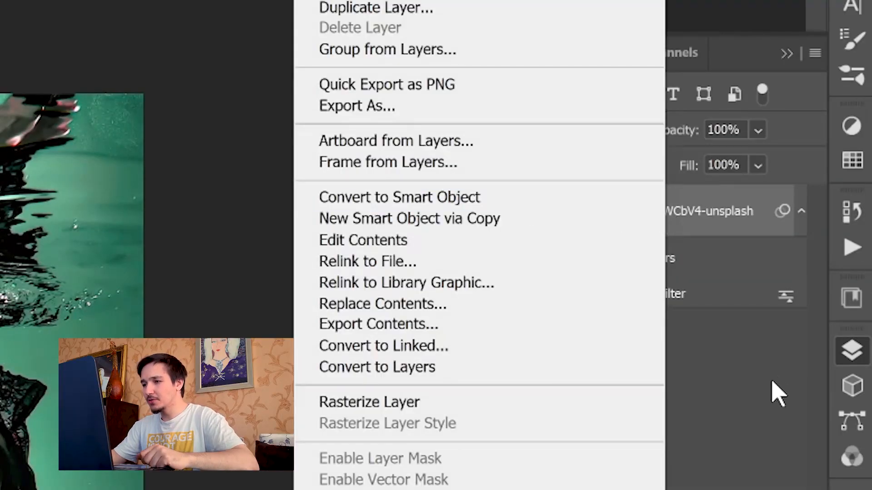
left_click(467, 200)
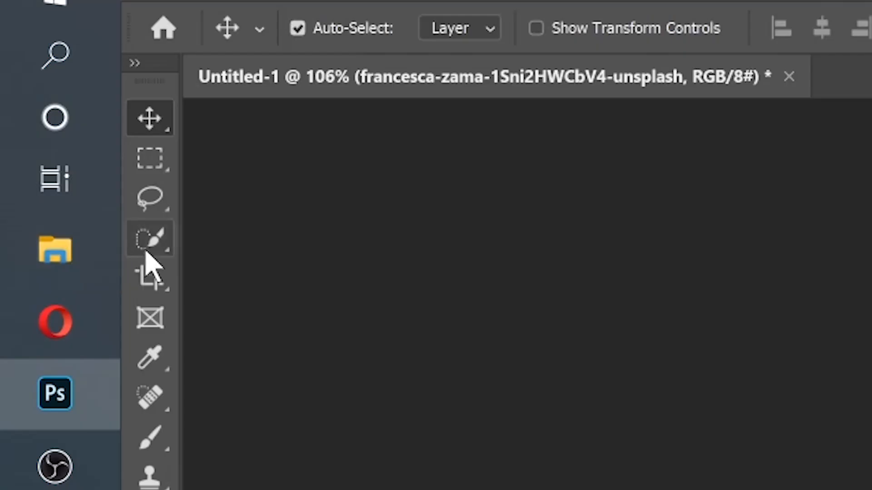
Select the floating woman with the Object Selection tool, framing her in a rectangle about 883 by 548 px
left_click(149, 240)
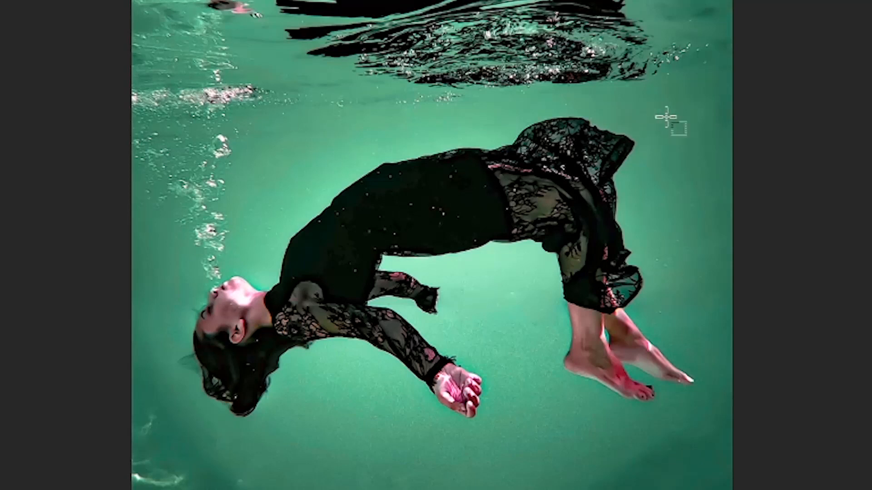
left_click_drag(701, 112, 175, 441)
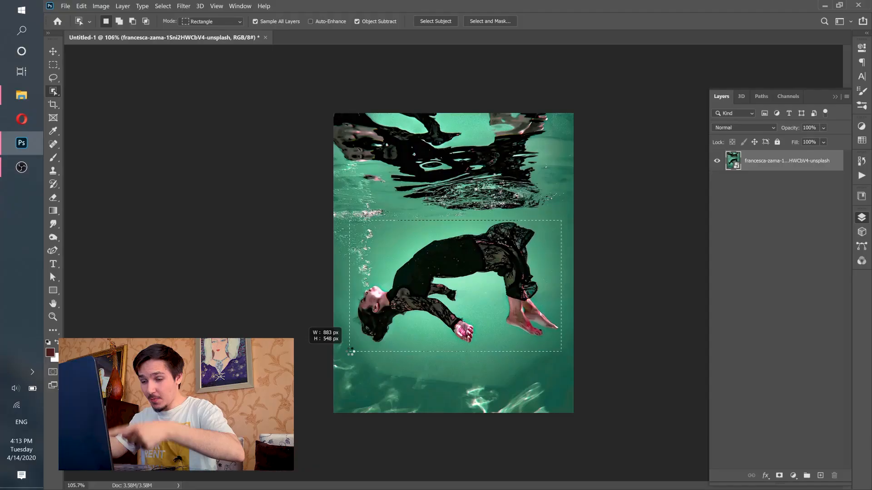
left_click_drag(350, 352, 351, 353)
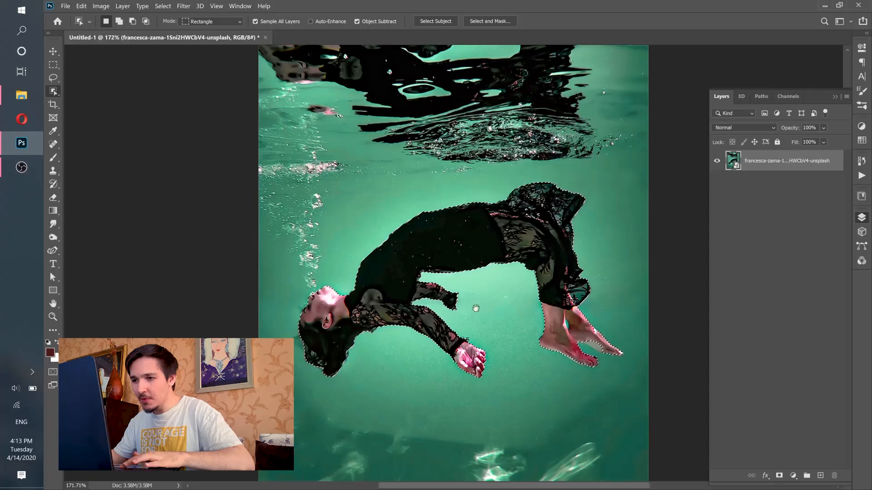
Refine the edge of the woman's selection around her feet with the Quick Selection tool
left_click_drag(498, 349, 221, 270)
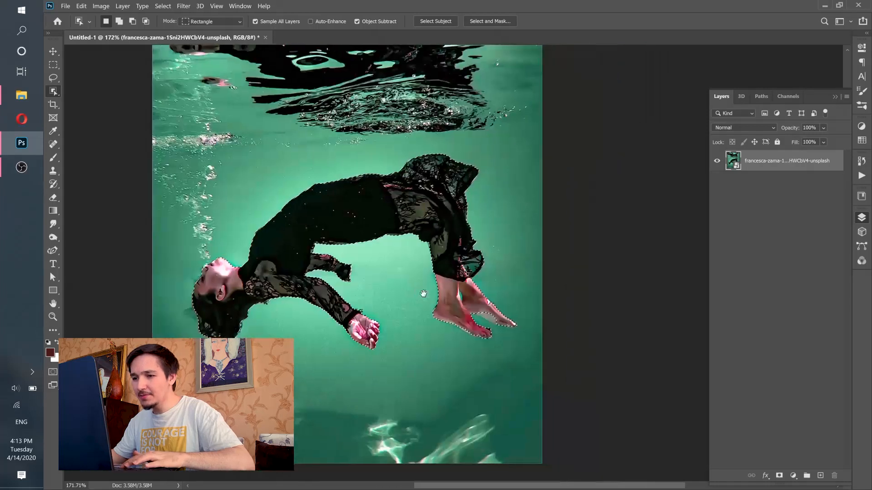
right_click(54, 92)
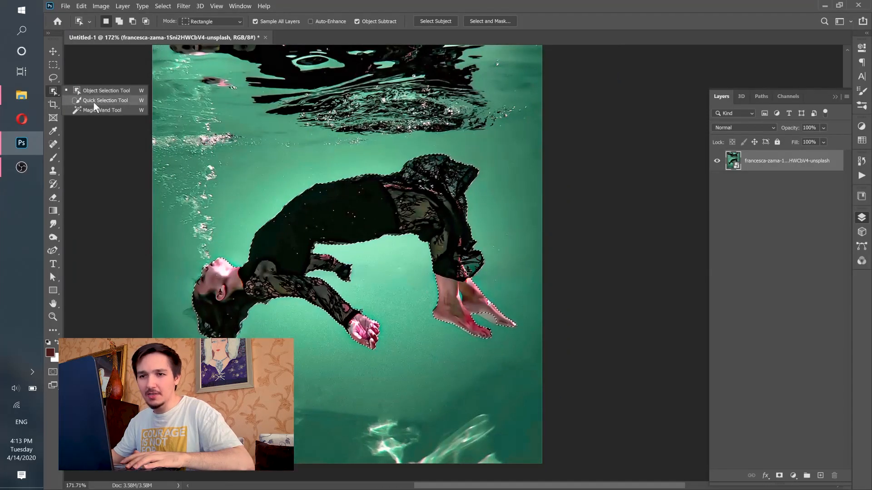
left_click(90, 99)
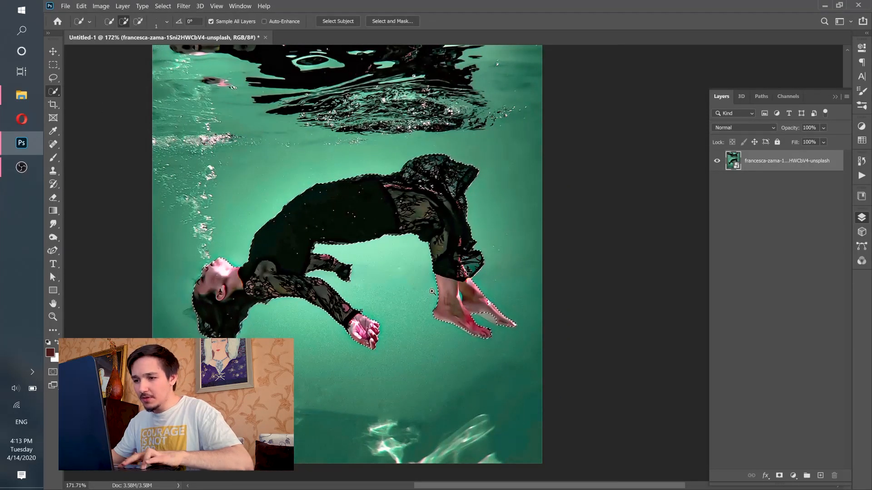
scroll(432, 291, "up", 8)
left_click_drag(578, 351, 582, 351)
left_click(579, 357)
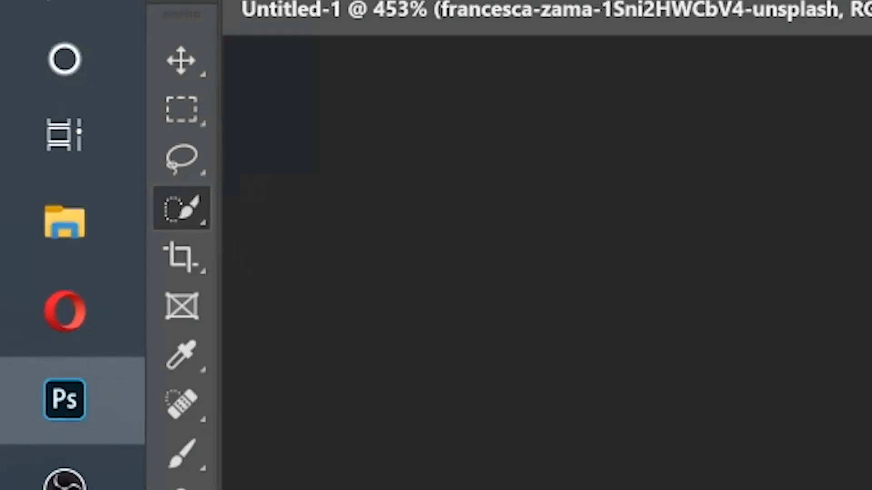
key("ctrl+0")
right_click(172, 210)
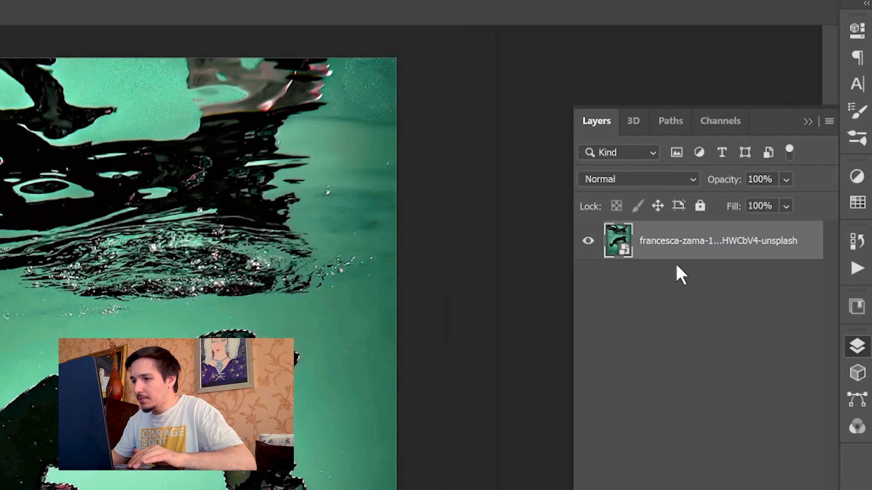
Duplicate the photo layer and mask the copy to the woman's selection
right_click(722, 239)
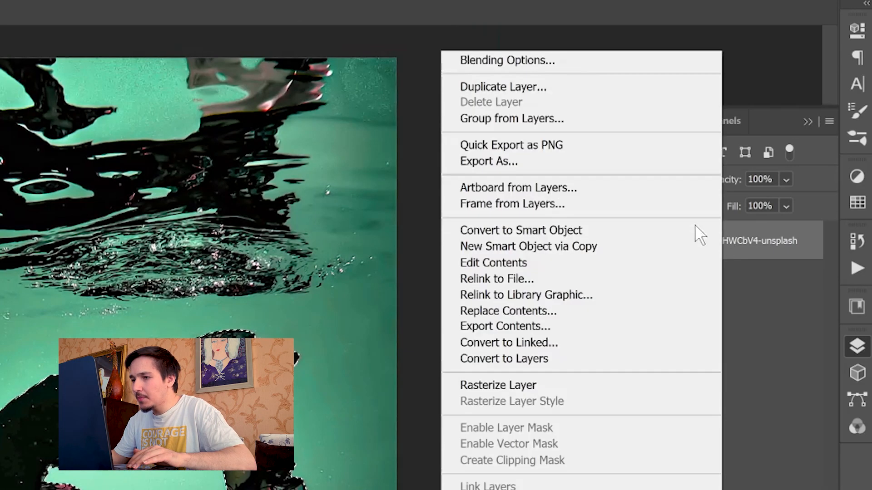
left_click(484, 86)
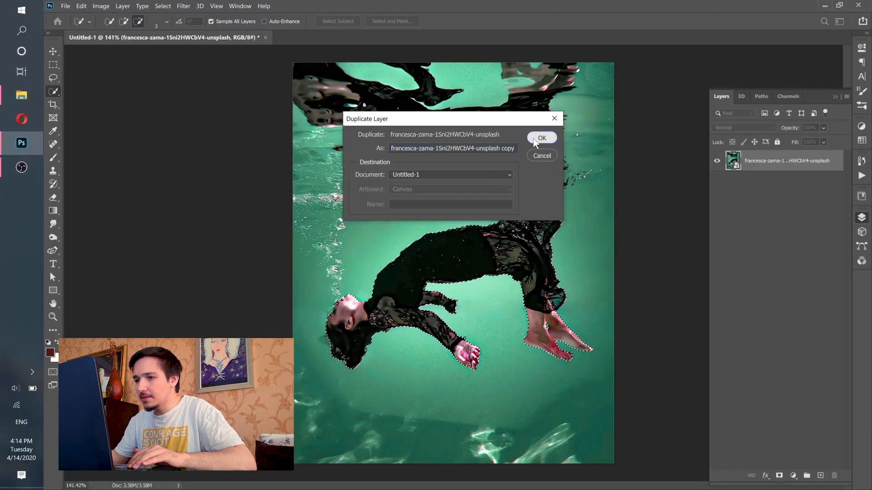
left_click(541, 138)
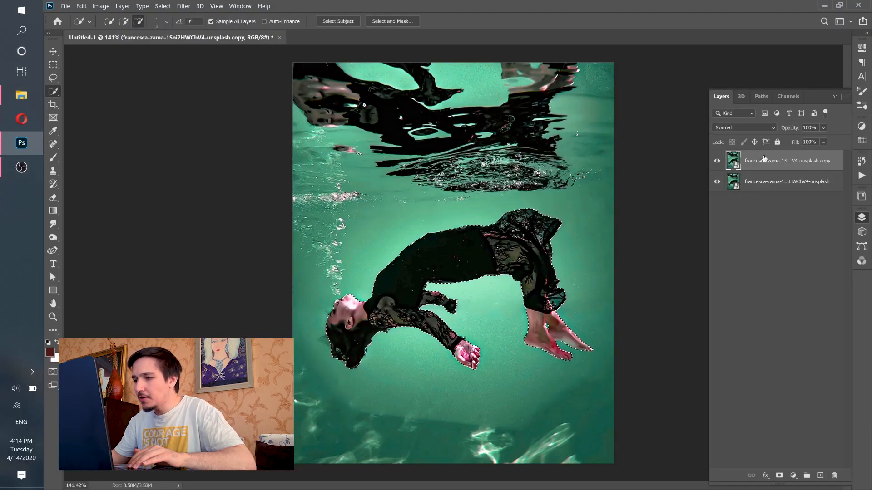
left_click(779, 475)
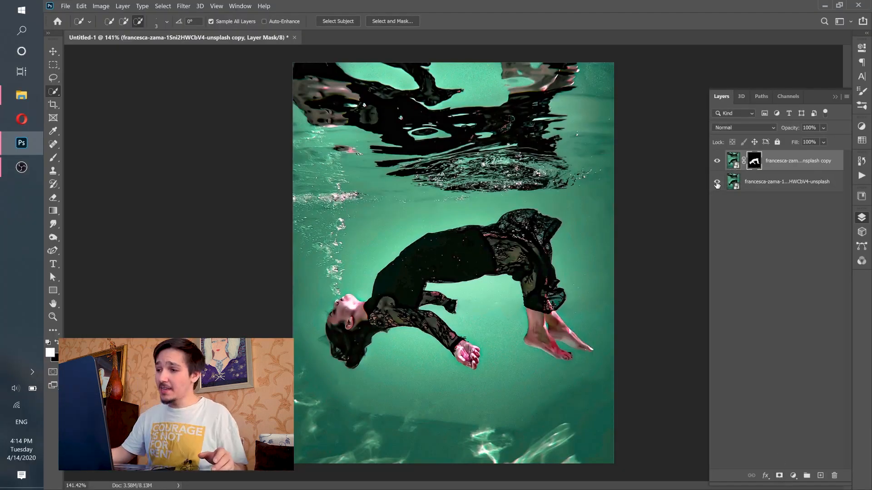
Hide the original photo layer and convert the masked copy of the woman to a smart object
left_click(716, 184)
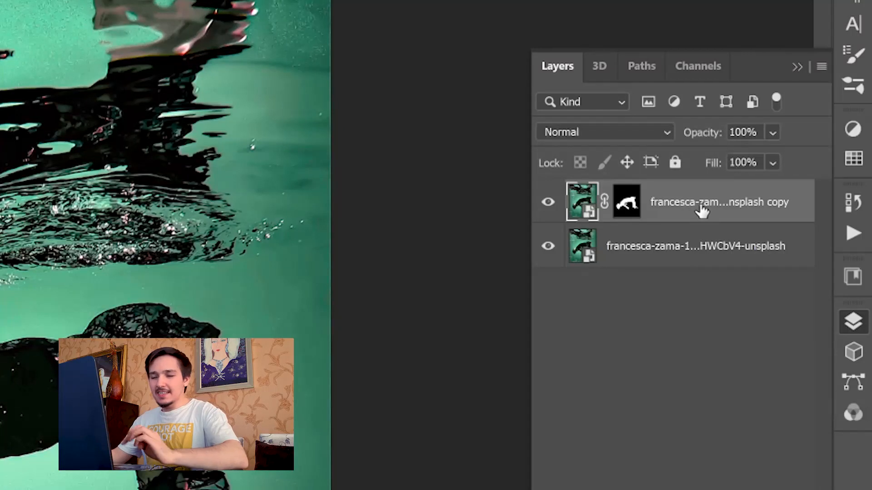
right_click(701, 211)
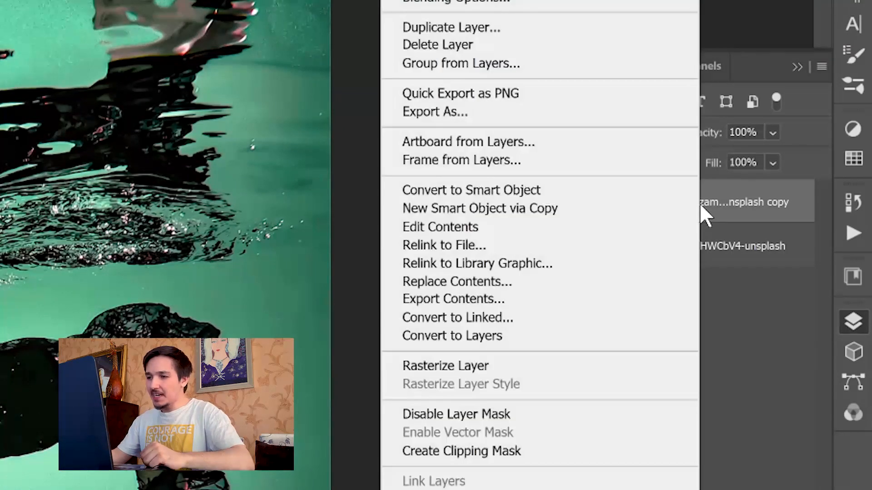
left_click(455, 192)
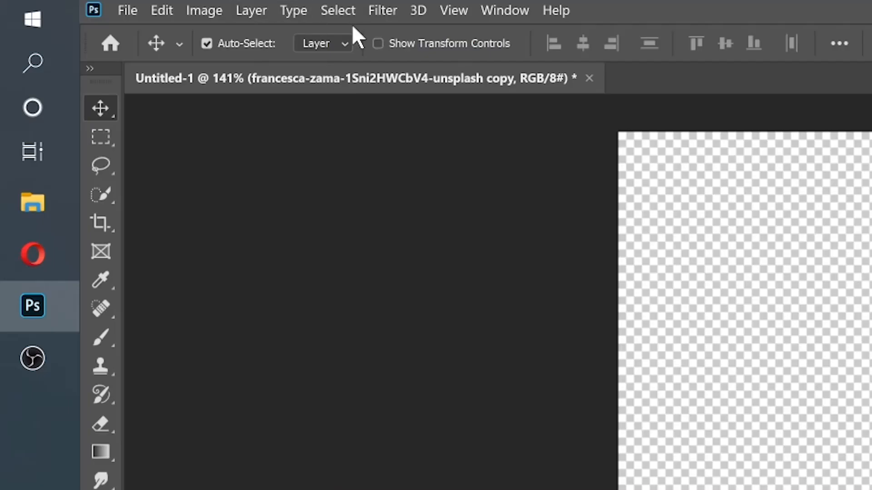
Use the Liquify filter on the woman's cutout to stretch her face upward into a long, thin spike
left_click(382, 10)
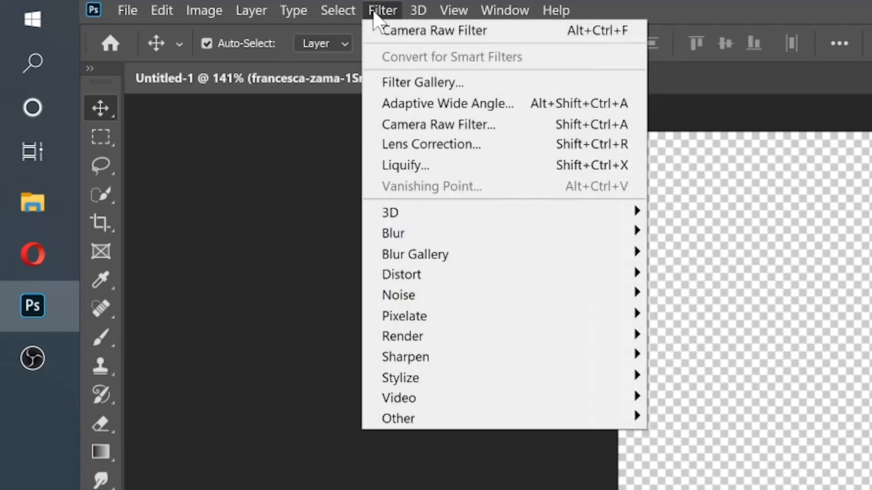
left_click(394, 165)
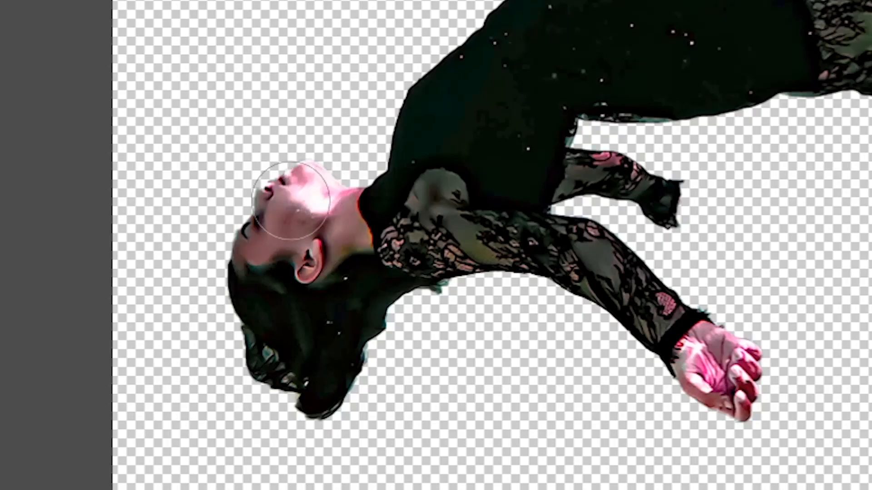
left_click_drag(292, 214, 339, 5)
scroll(331, 109, "up", 3)
left_click_drag(330, 140, 353, 10)
left_click_drag(301, 228, 345, 33)
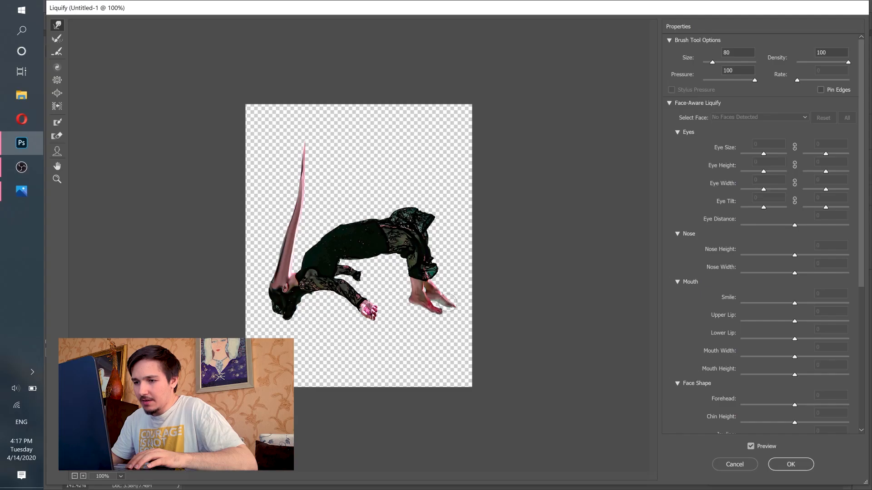
Pull the woman's rear foot and her hands upward into thin spikes and apply the Liquify filter
mouse_move(445, 299)
left_mouse_down()
mouse_move(459, 184)
mouse_move(452, 171)
mouse_move(465, 125)
mouse_move(461, 64)
left_mouse_up()
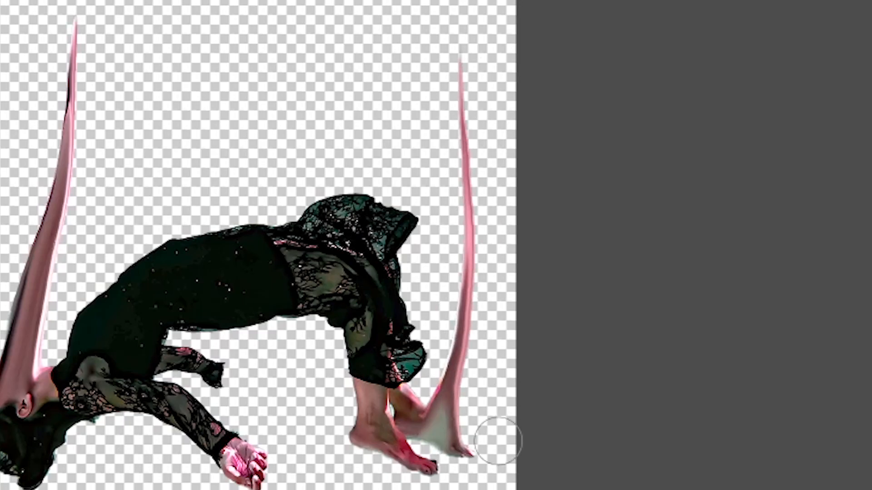
left_click_drag(251, 461, 241, 401)
left_click_drag(409, 302, 424, 119)
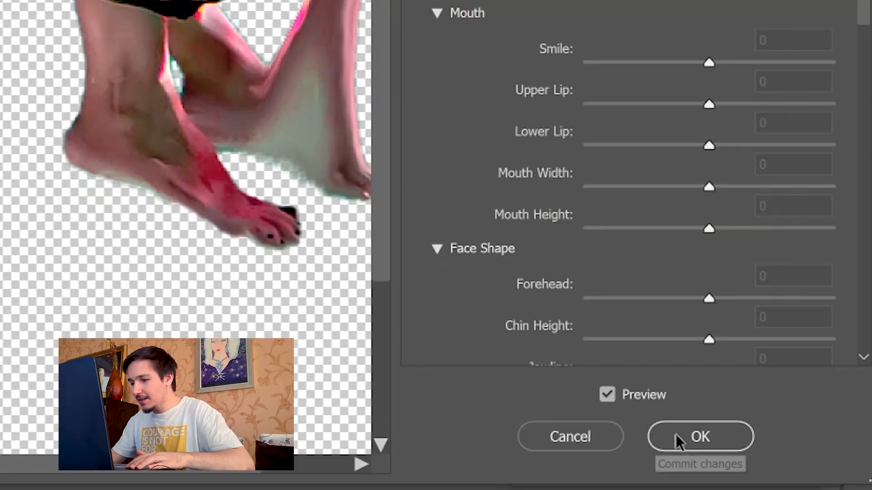
left_click(679, 439)
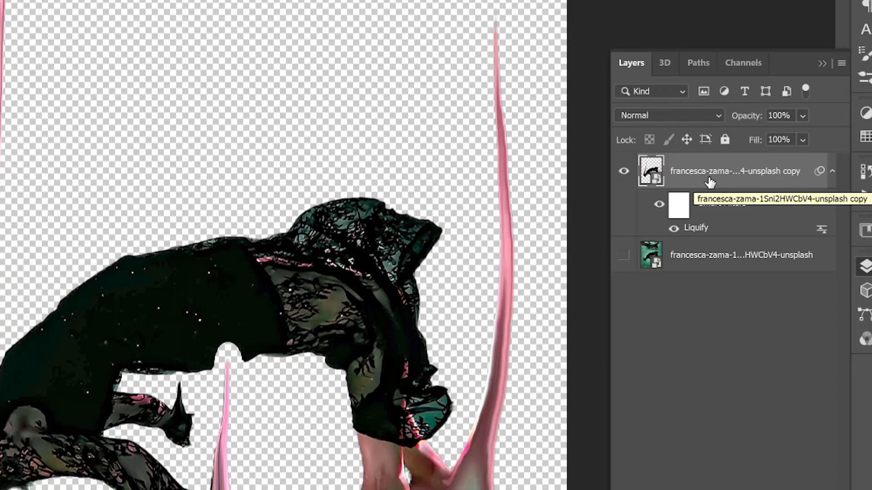
Duplicate the liquified cutout layer and remove the Liquify smart filter from the lower of the two cutouts
right_click(751, 166)
left_click(482, 38)
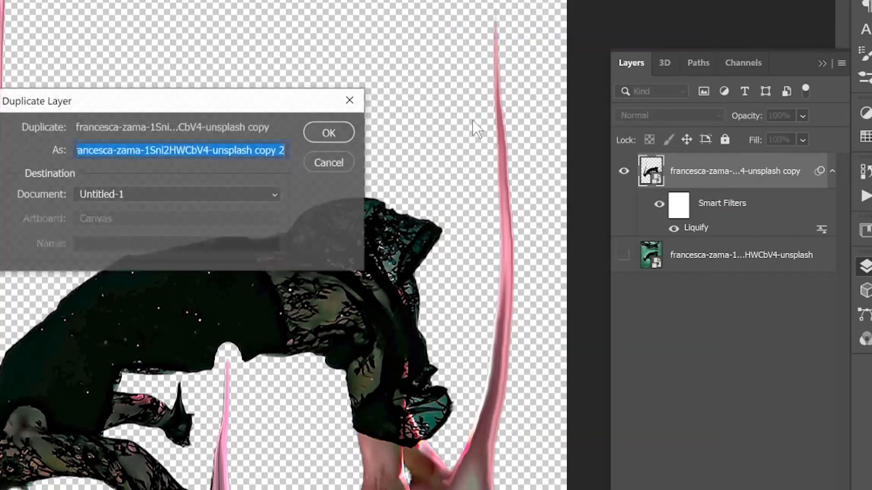
left_click(329, 132)
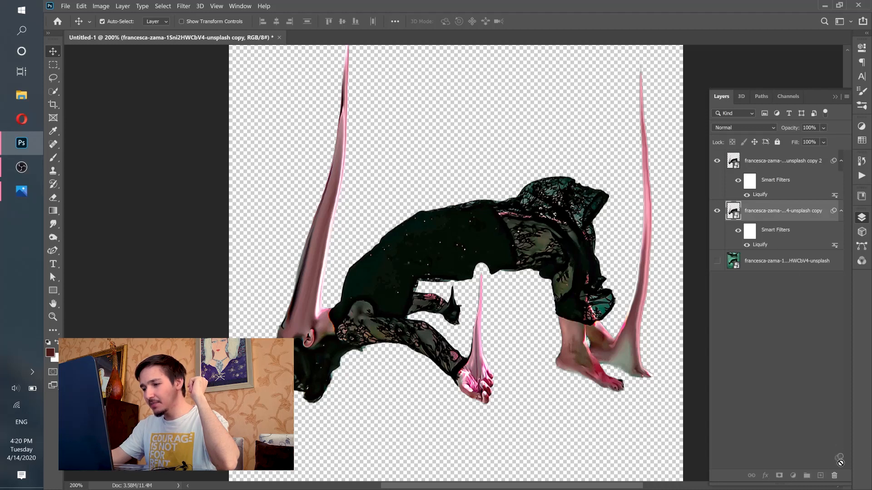
left_click_drag(835, 476, 835, 479)
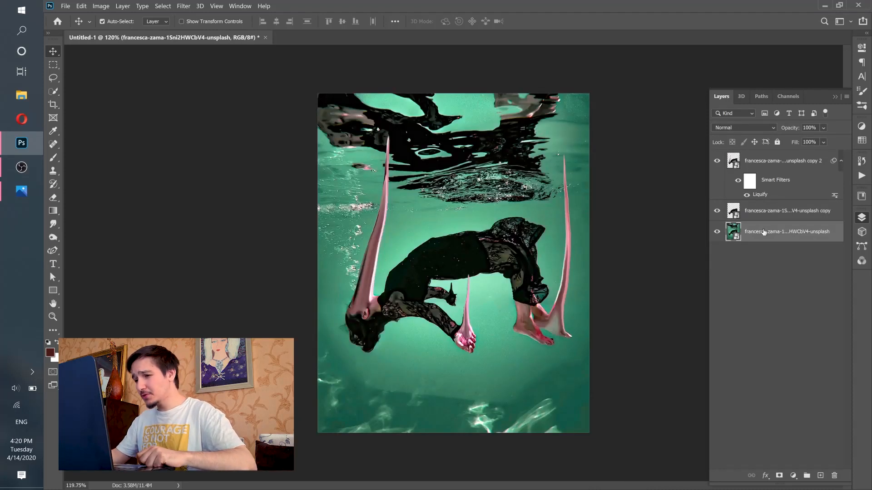
Duplicate the original photo layer and place the copy at the top of the layer stack
right_click(769, 236)
left_click(668, 79)
left_click(546, 146)
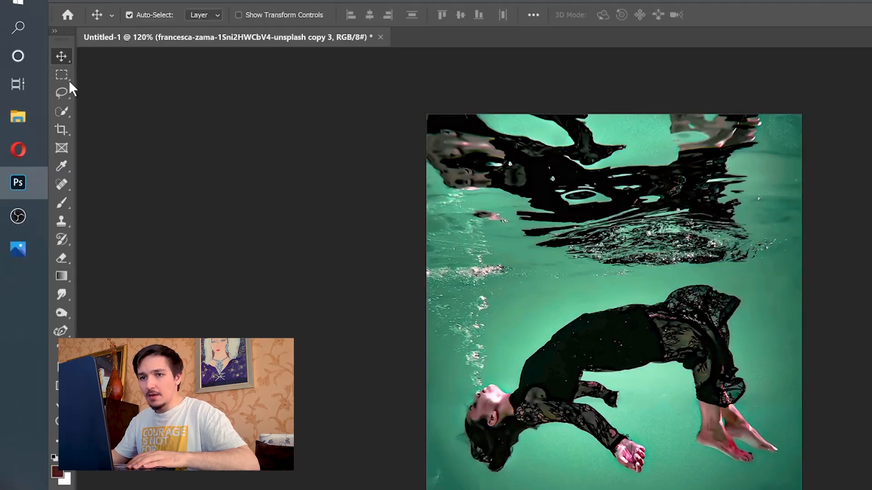
Mask the top photo copy to a full-width rectangle over the upper quarter of the image and convert it to a smart object
left_click(60, 76)
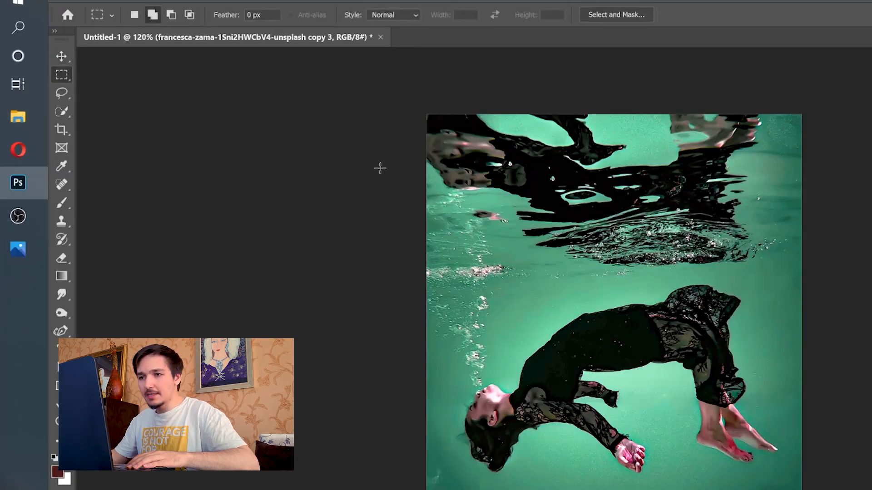
left_click_drag(385, 100, 829, 224)
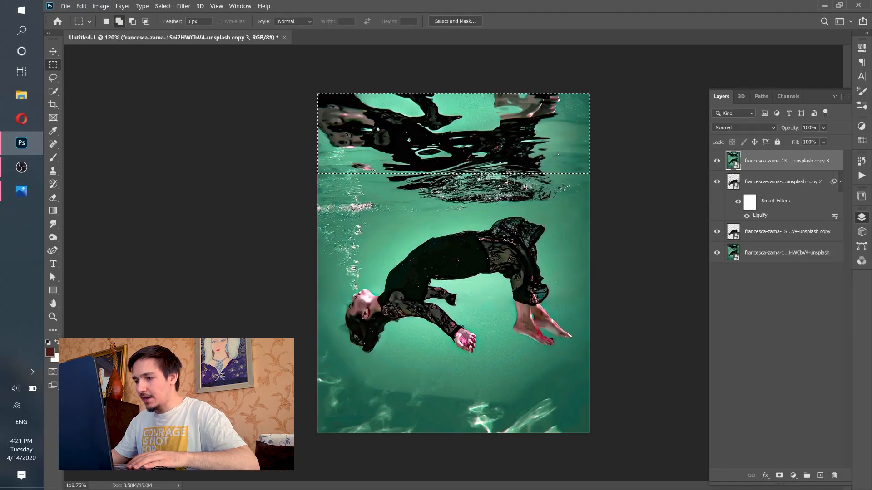
left_click(779, 475)
right_click(796, 159)
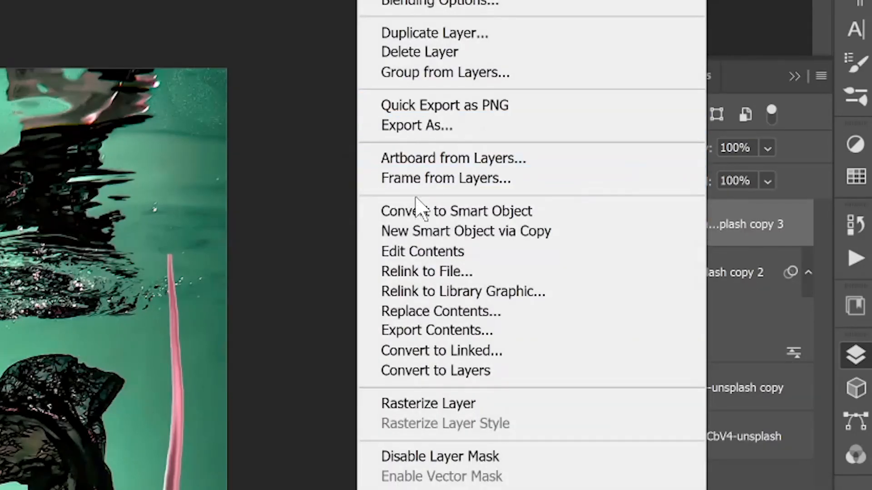
left_click(414, 218)
scroll(336, 218, "up", 5)
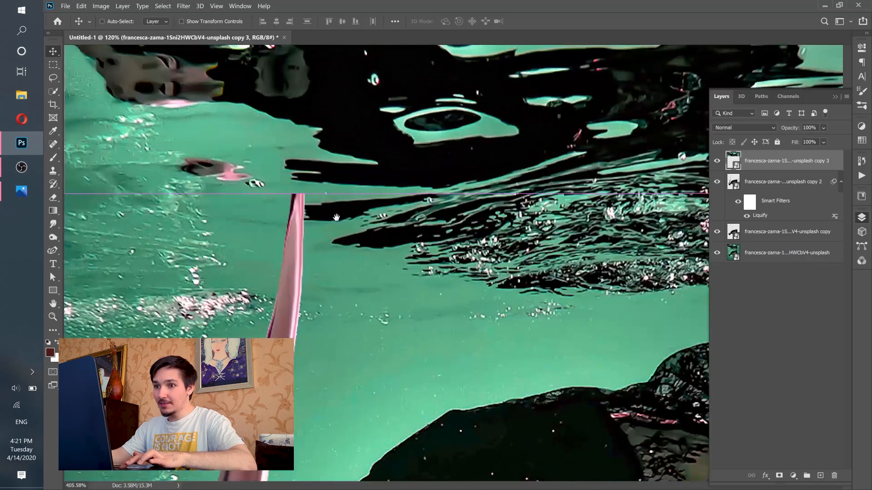
scroll(321, 192, "down", 5)
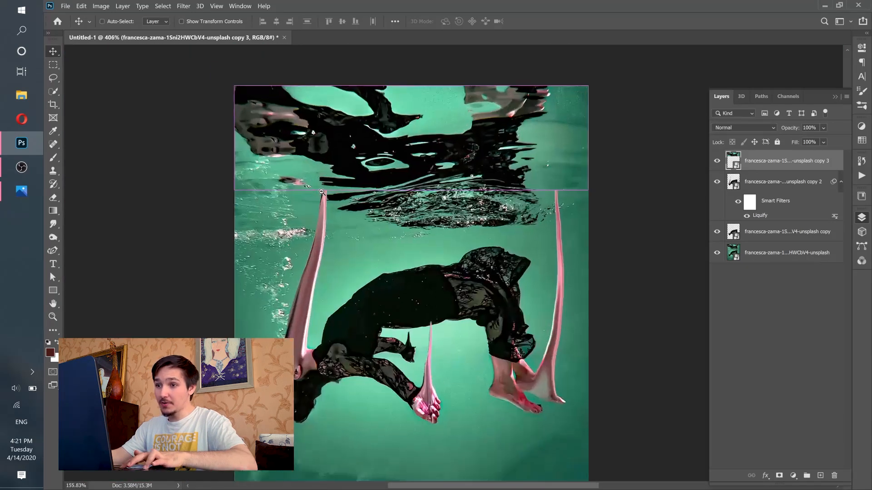
Add a layer mask to the top water-surface layer and paint black over the tips of the two tall spikes to reveal them
left_click(779, 475)
key("b")
key("d")
scroll(560, 177, "up", 4)
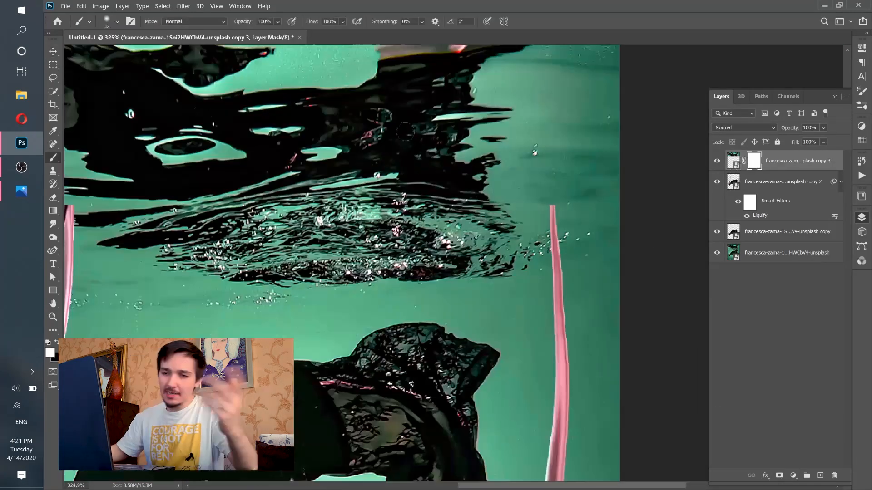
key("x")
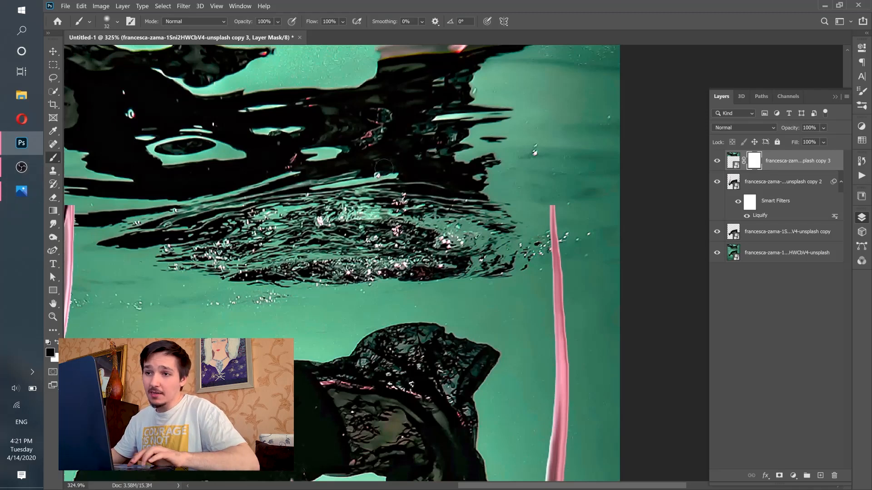
left_click(117, 22)
left_click(418, 3)
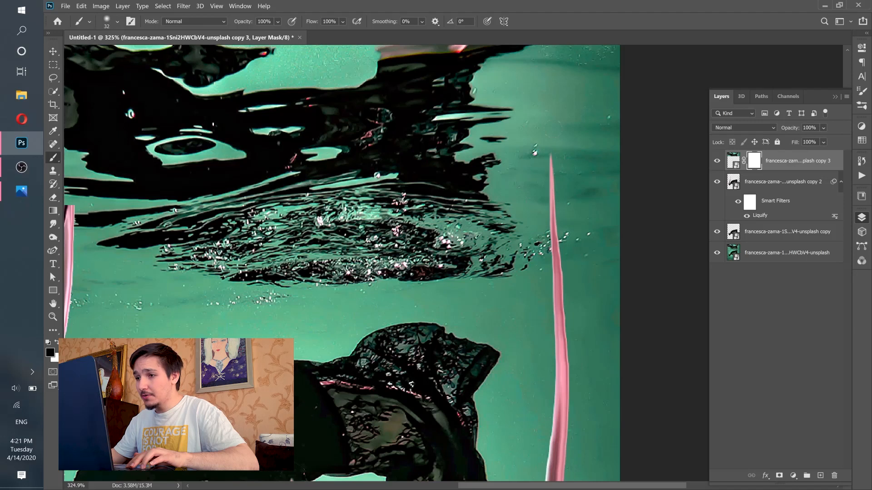
left_click_drag(283, 222, 527, 216)
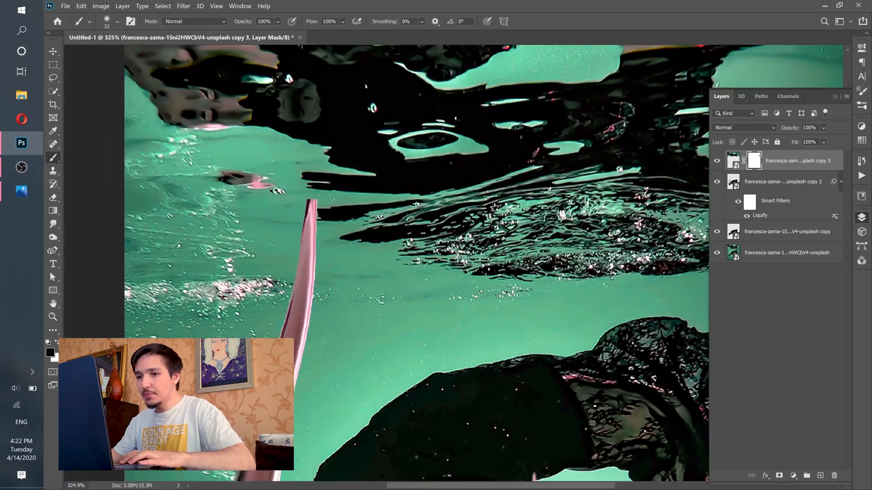
key("ctrl+0")
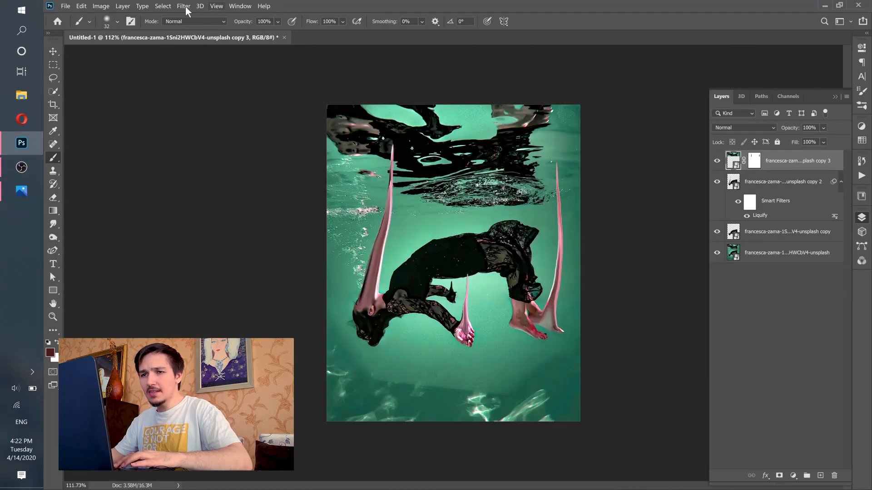
Open the water-surface layer in Liquify and turn on the backdrop showing all layers behind it
left_click(184, 5)
left_click(198, 79)
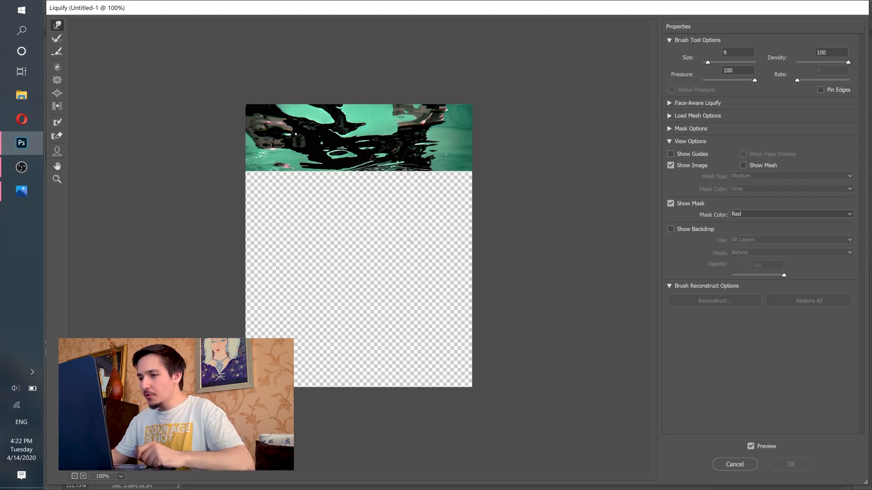
left_click(668, 104)
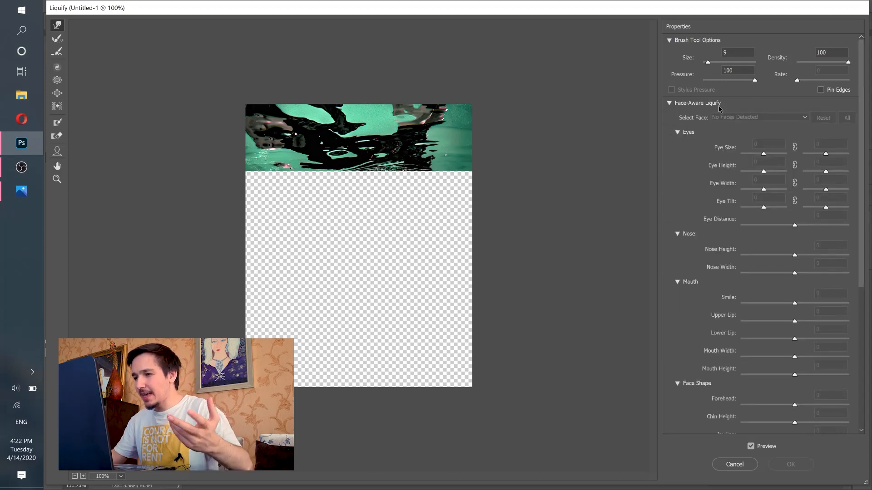
left_click(669, 103)
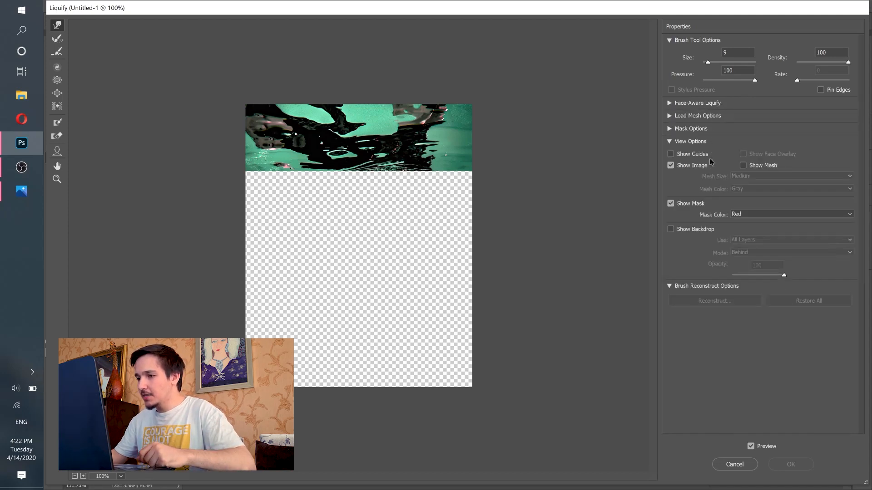
left_click(670, 230)
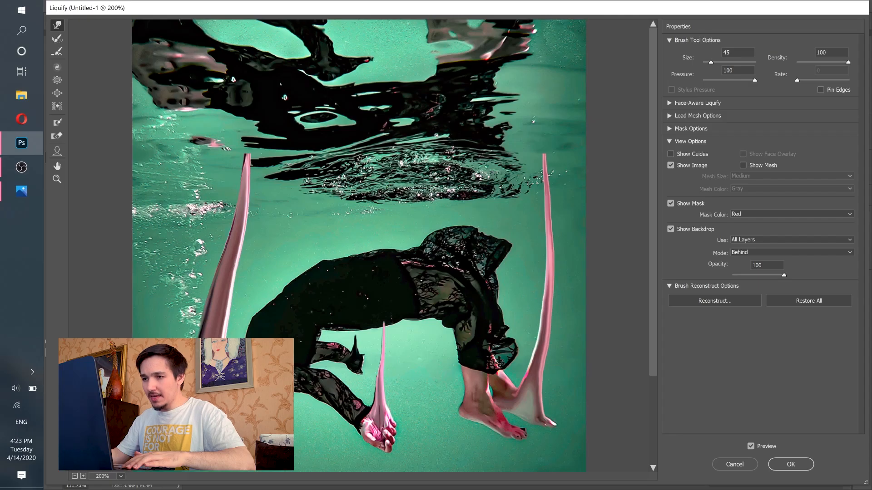
Pull the dark reflection down into four thin spikes with brush size 45 and apply the Liquify filter
left_click_drag(391, 146, 392, 309)
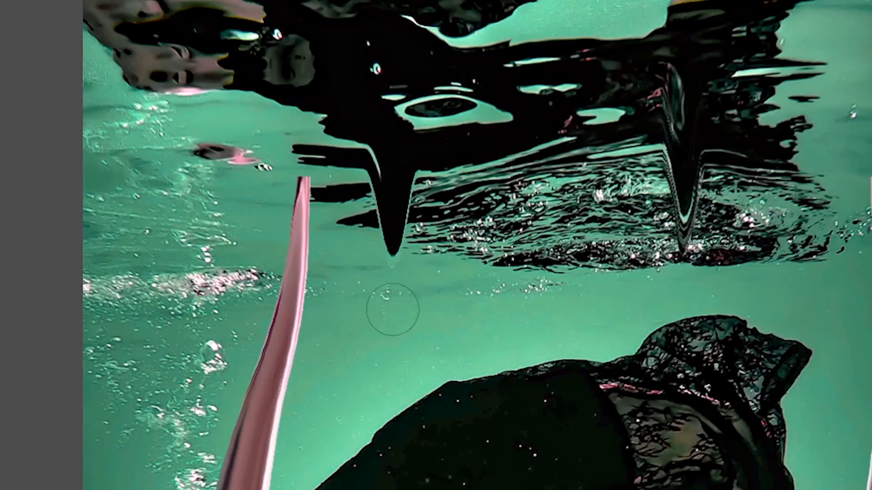
left_click_drag(397, 314, 386, 373)
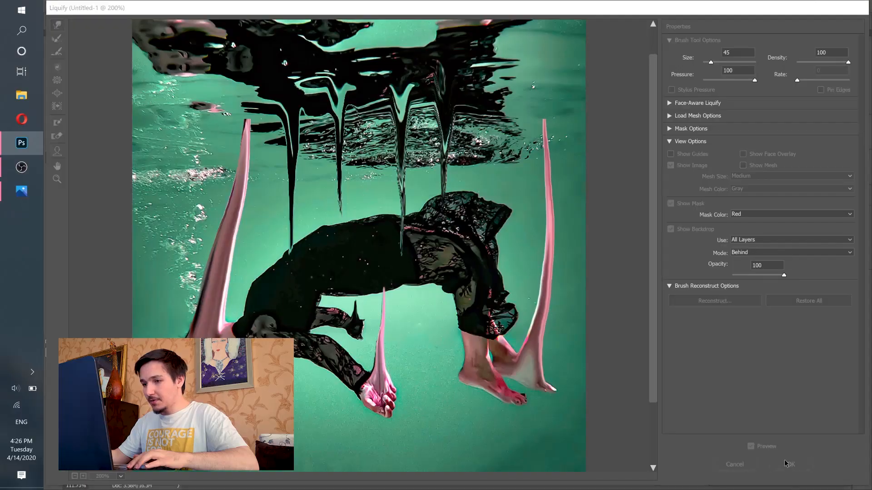
left_click(789, 464)
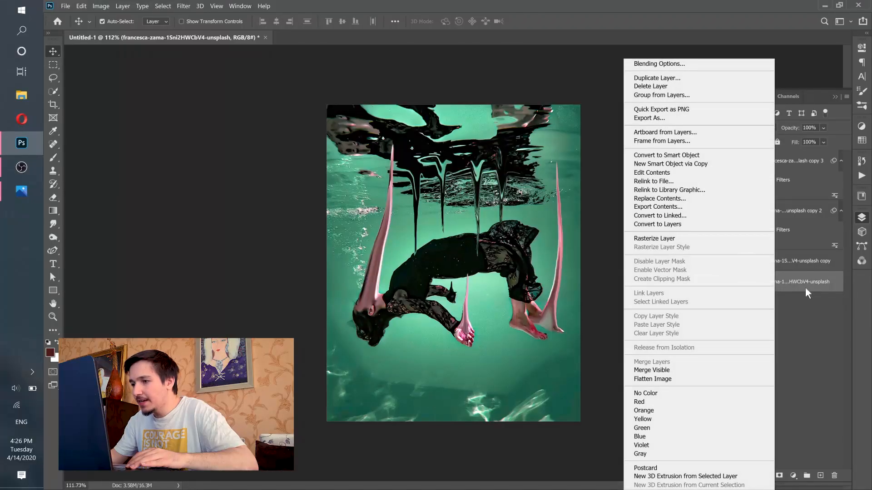
Duplicate the original photo layer and move the copy to the top of the layer stack
left_click(808, 292)
right_click(787, 286)
left_click(648, 79)
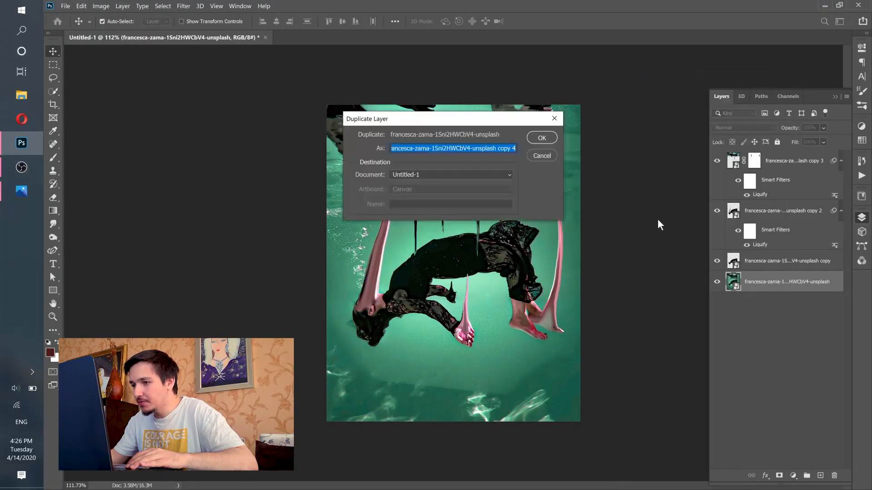
left_click(540, 141)
left_click_drag(761, 287, 774, 153)
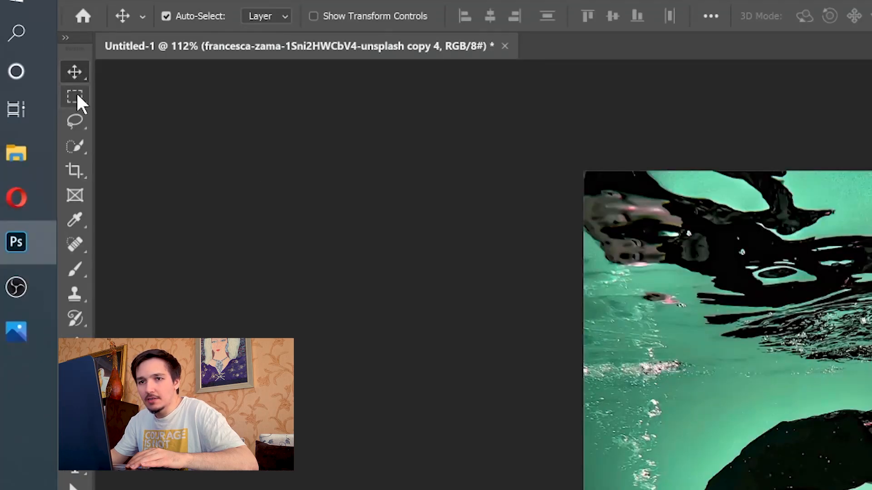
Mask the new top photo copy to a full-width rectangle over the upper third of the image
left_click(75, 97)
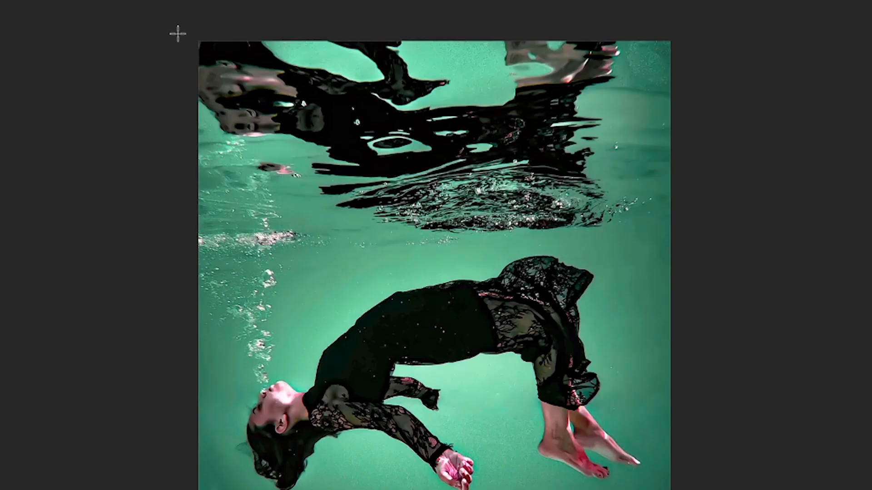
left_click_drag(583, 171, 871, 378)
left_click_drag(734, 242, 738, 232)
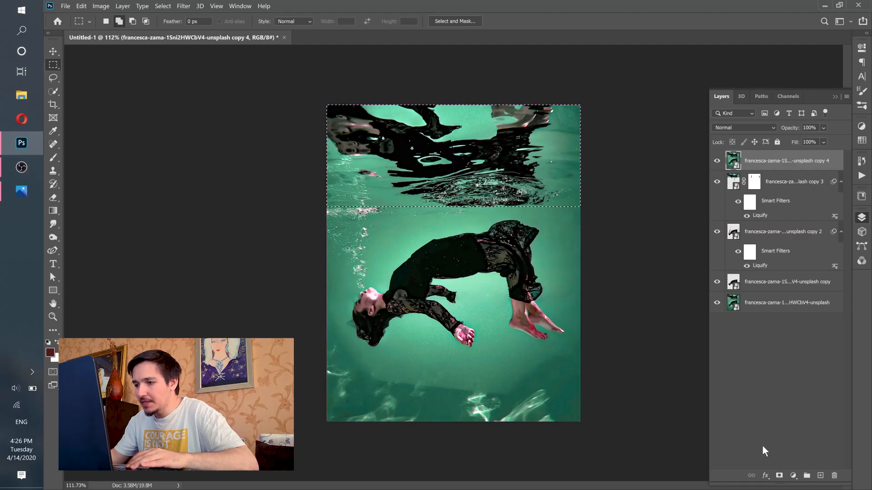
left_click(779, 475)
key("v")
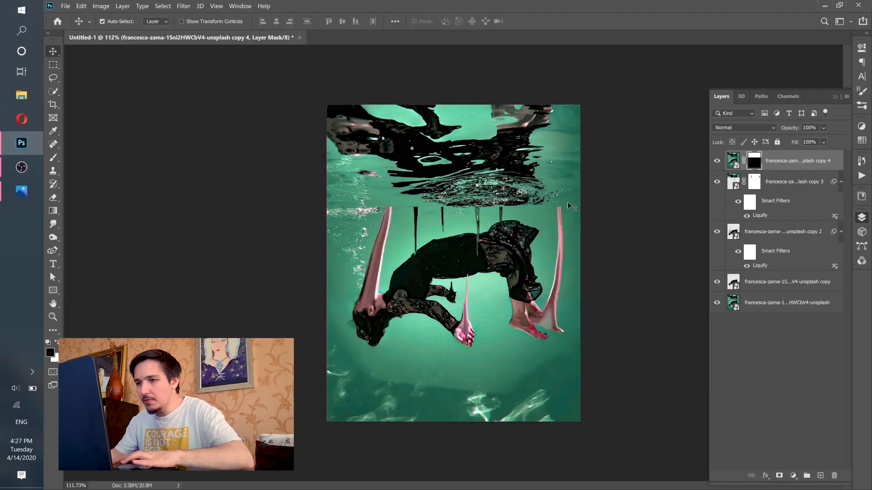
Rotate the masked water-surface copy 180 degrees so it covers the lower third of the image
left_click(733, 160)
left_click(82, 6)
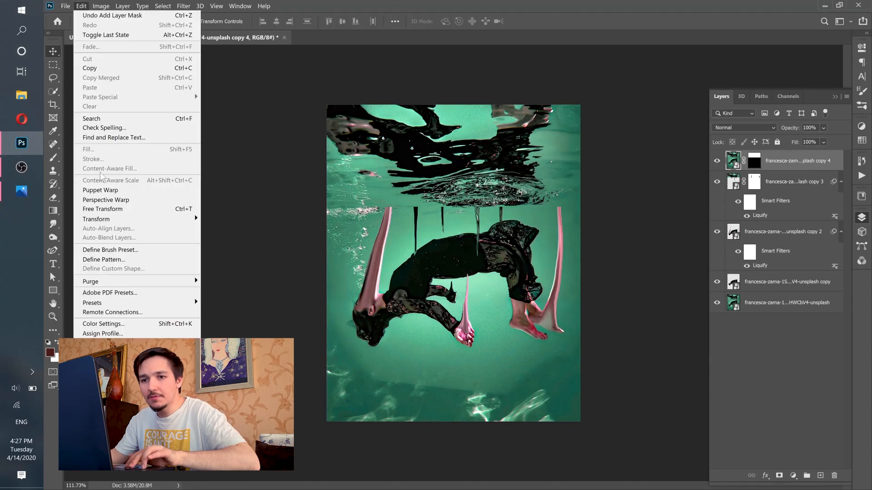
left_click(103, 210)
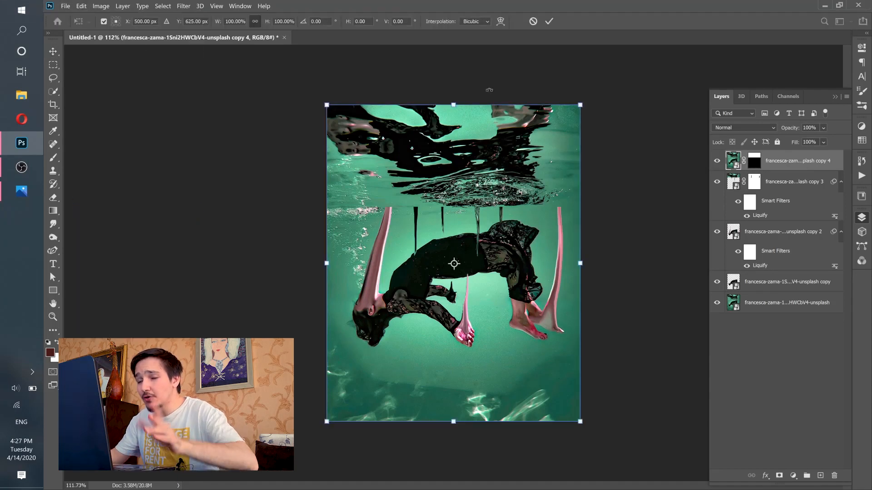
left_click_drag(594, 119, 332, 370)
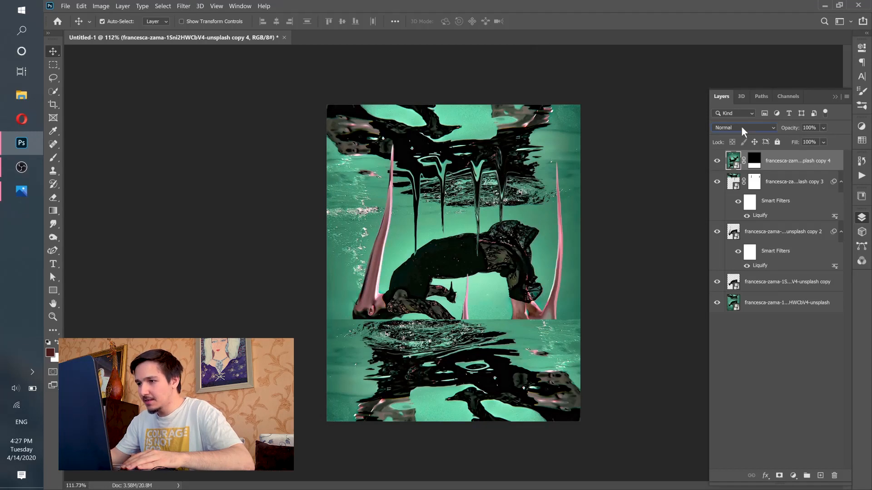
Set the rotated water-surface layer's blend mode to Lighter Color
left_click(743, 132)
left_click(742, 129)
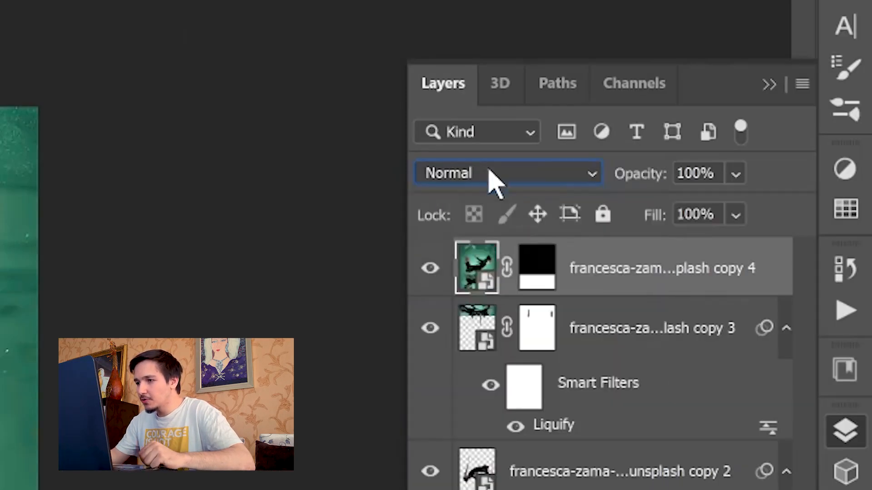
left_click(492, 176)
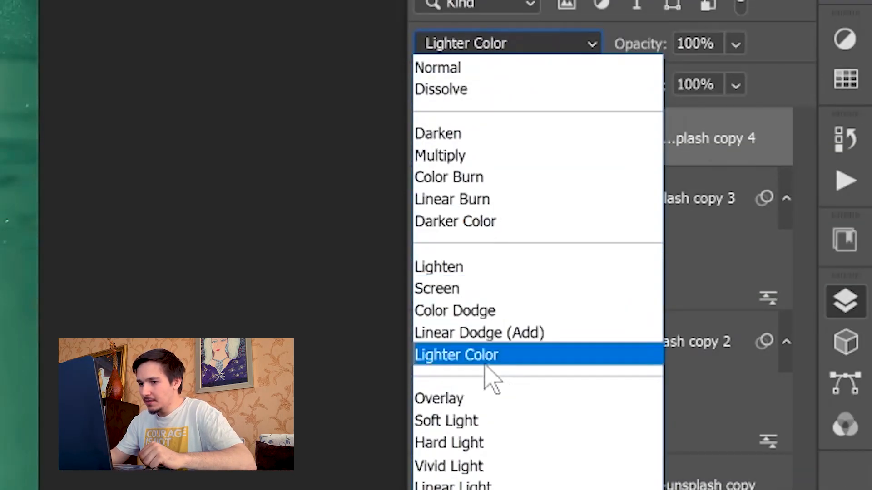
left_click(492, 364)
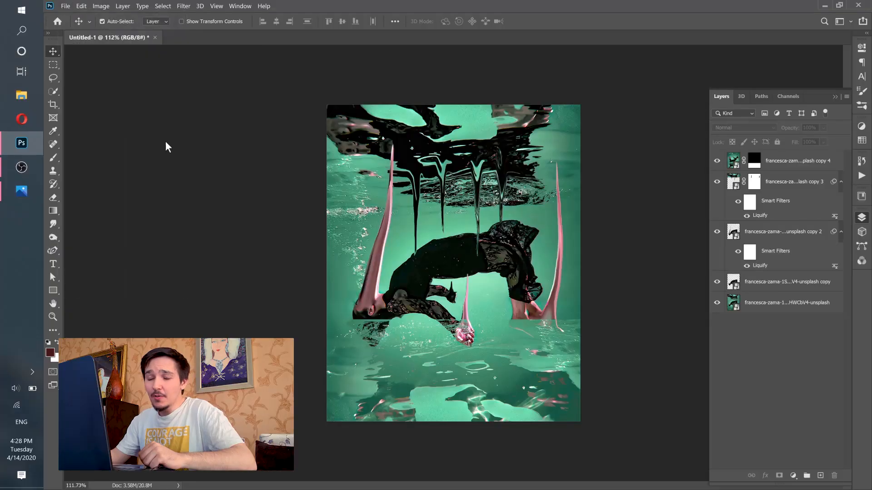
Save the document as thegirlwhohasbf.psd
key("ctrl+s")
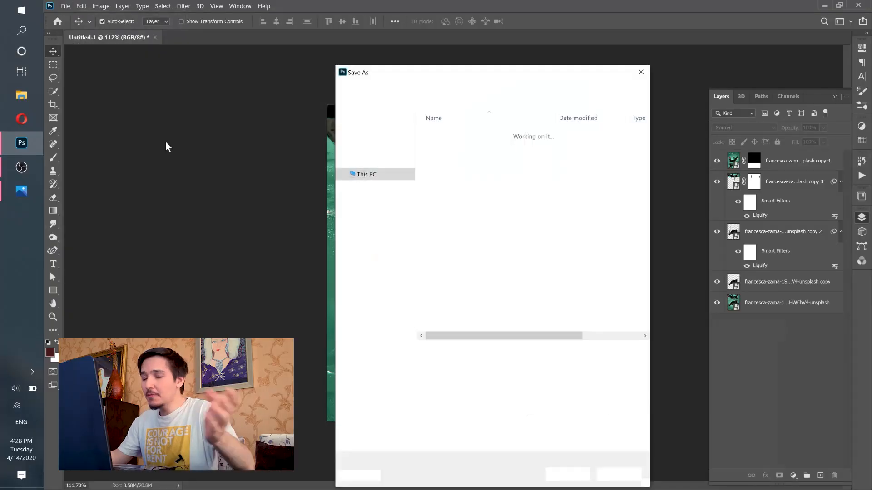
type("thegirl")
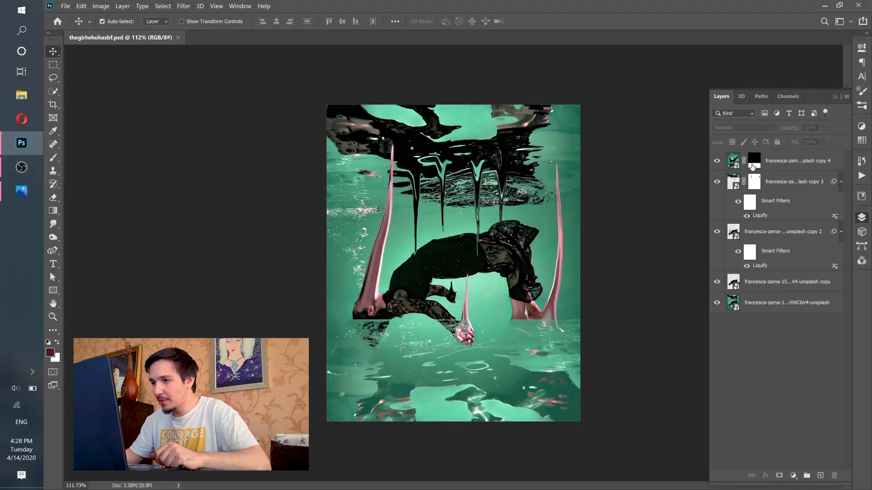
Paint black on the rotated water layer's mask over the woman's hair to uncover it from the water
left_click(752, 165)
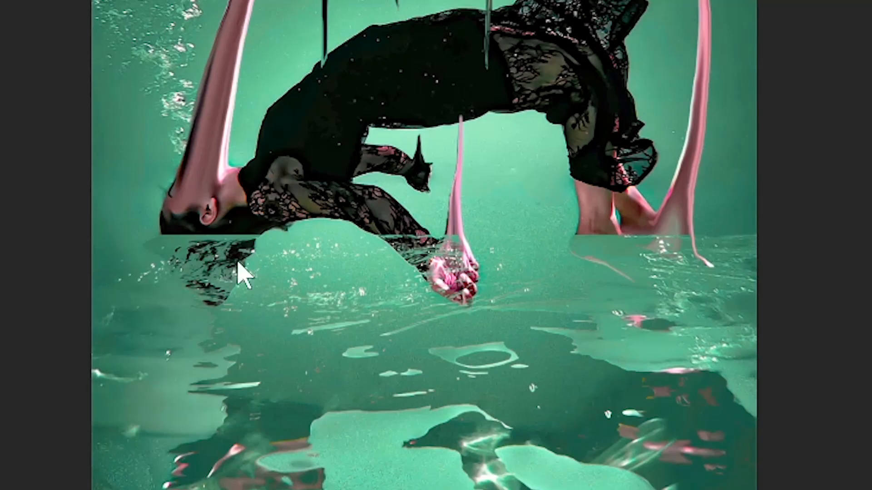
left_click_drag(381, 330, 438, 341)
left_click_drag(268, 208, 213, 264)
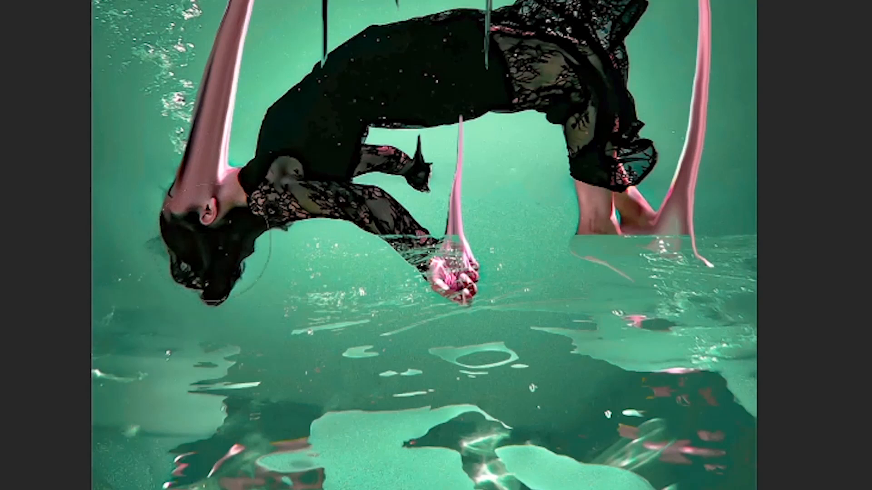